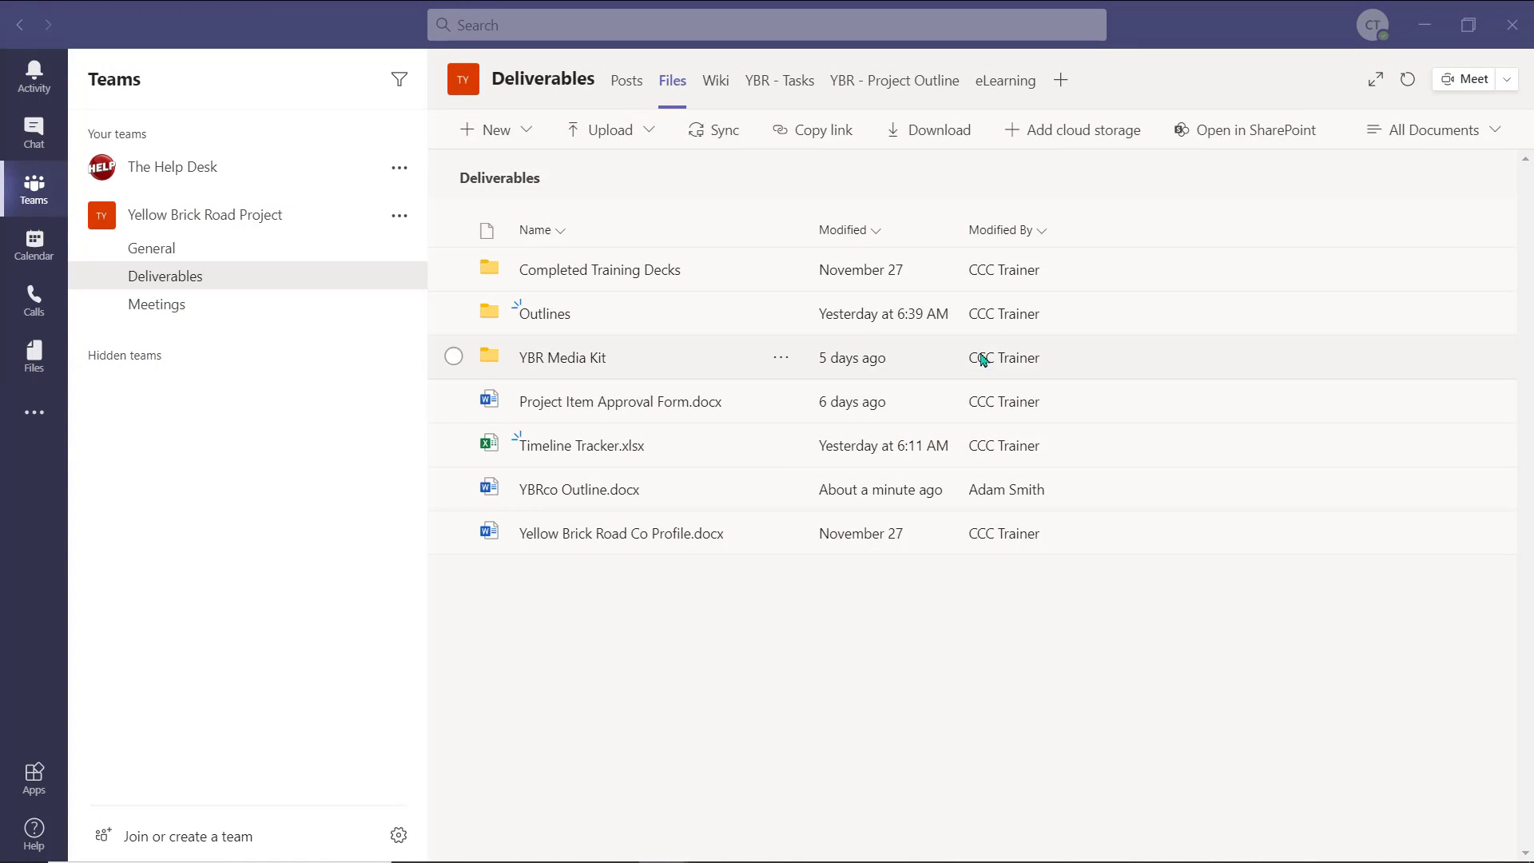
Open the Deliverables library in SharePoint and show YBRco Outline.docx's version history
click(1211, 140)
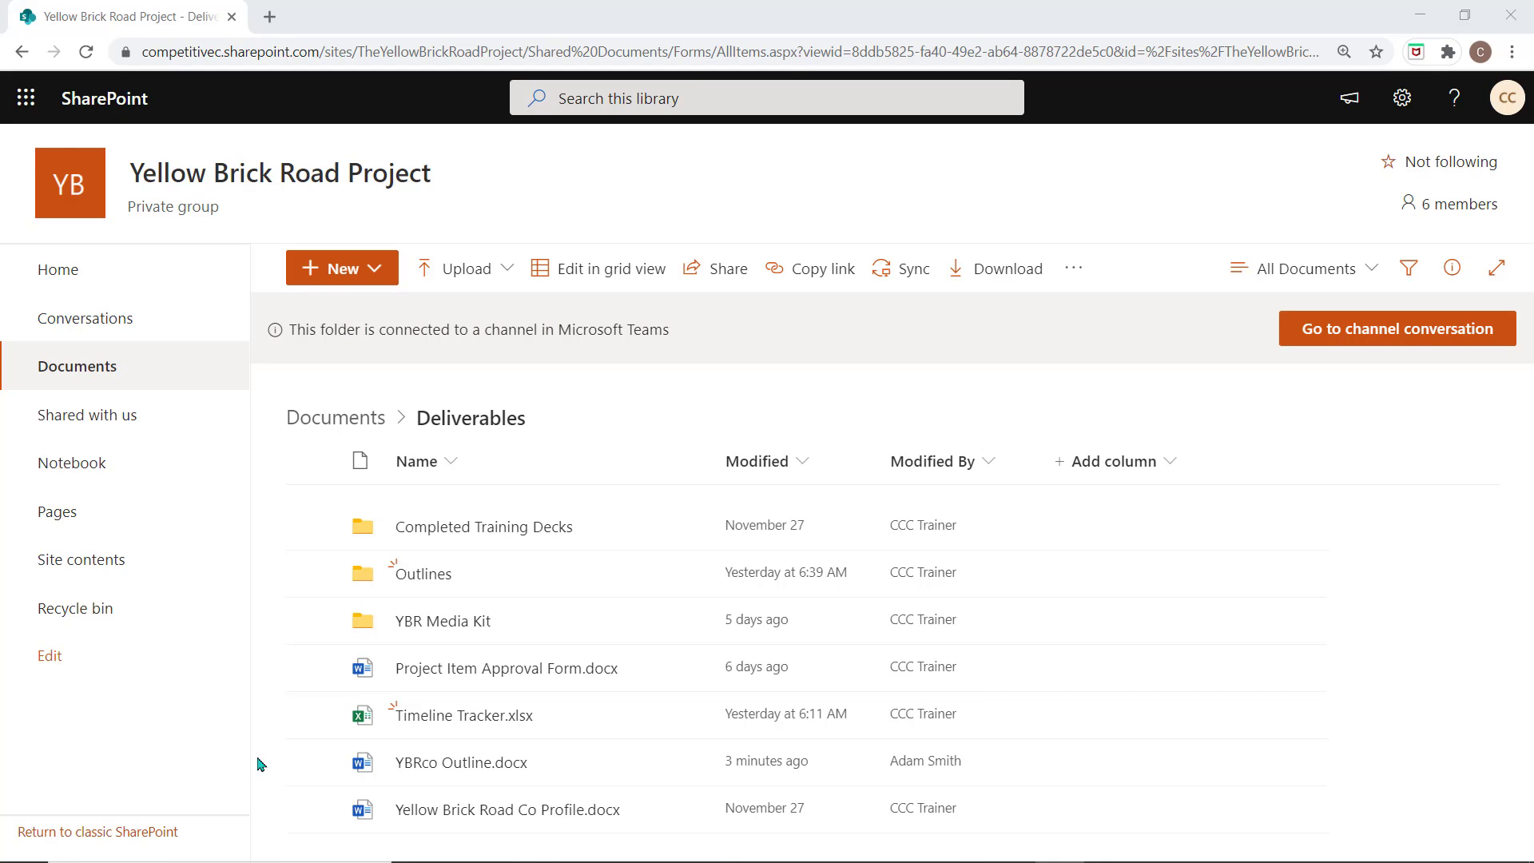
click(685, 772)
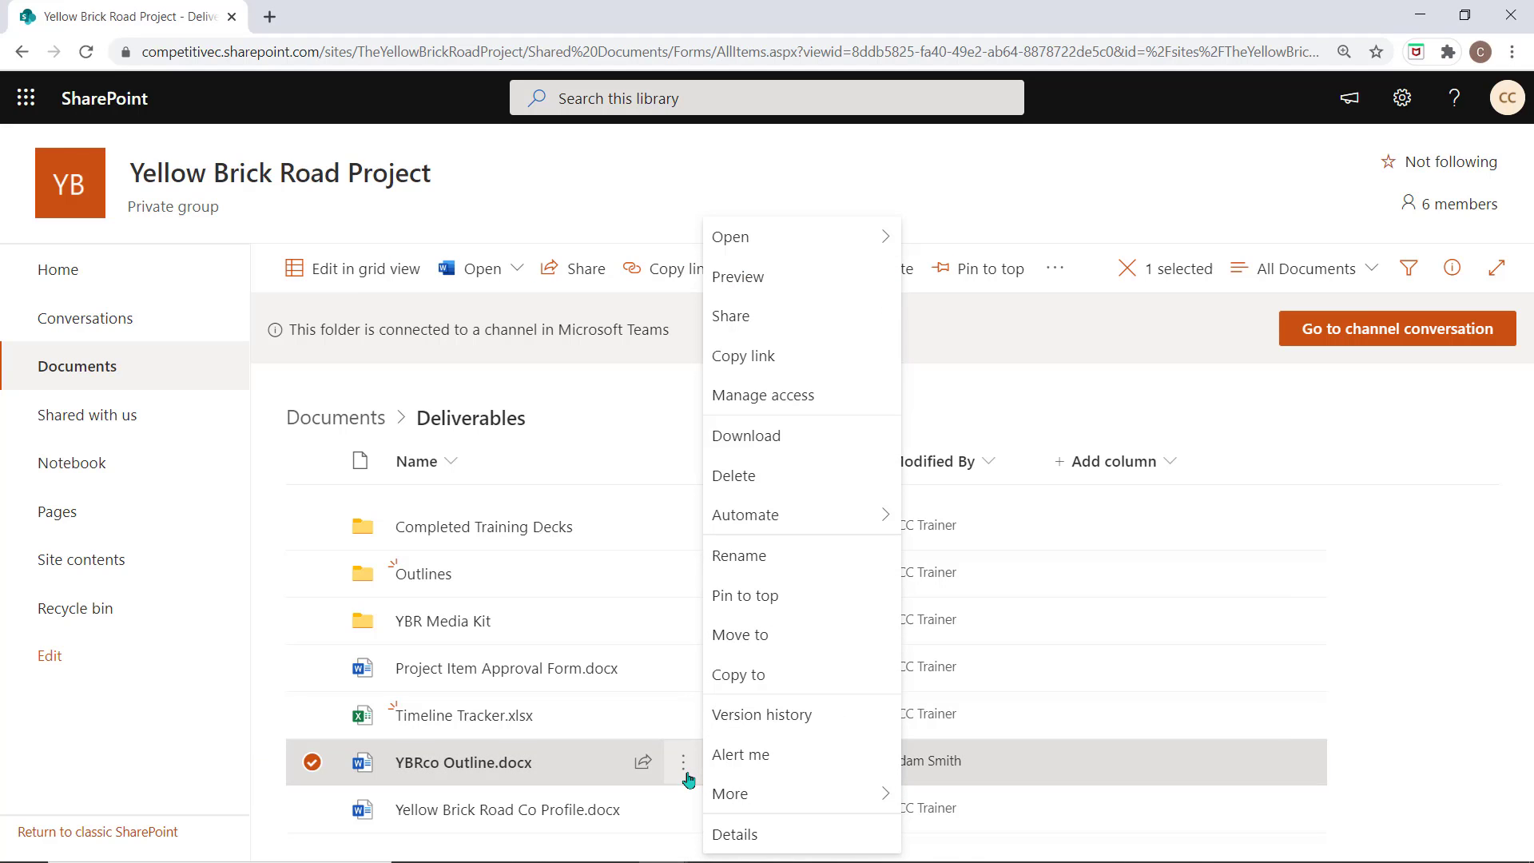
click(746, 724)
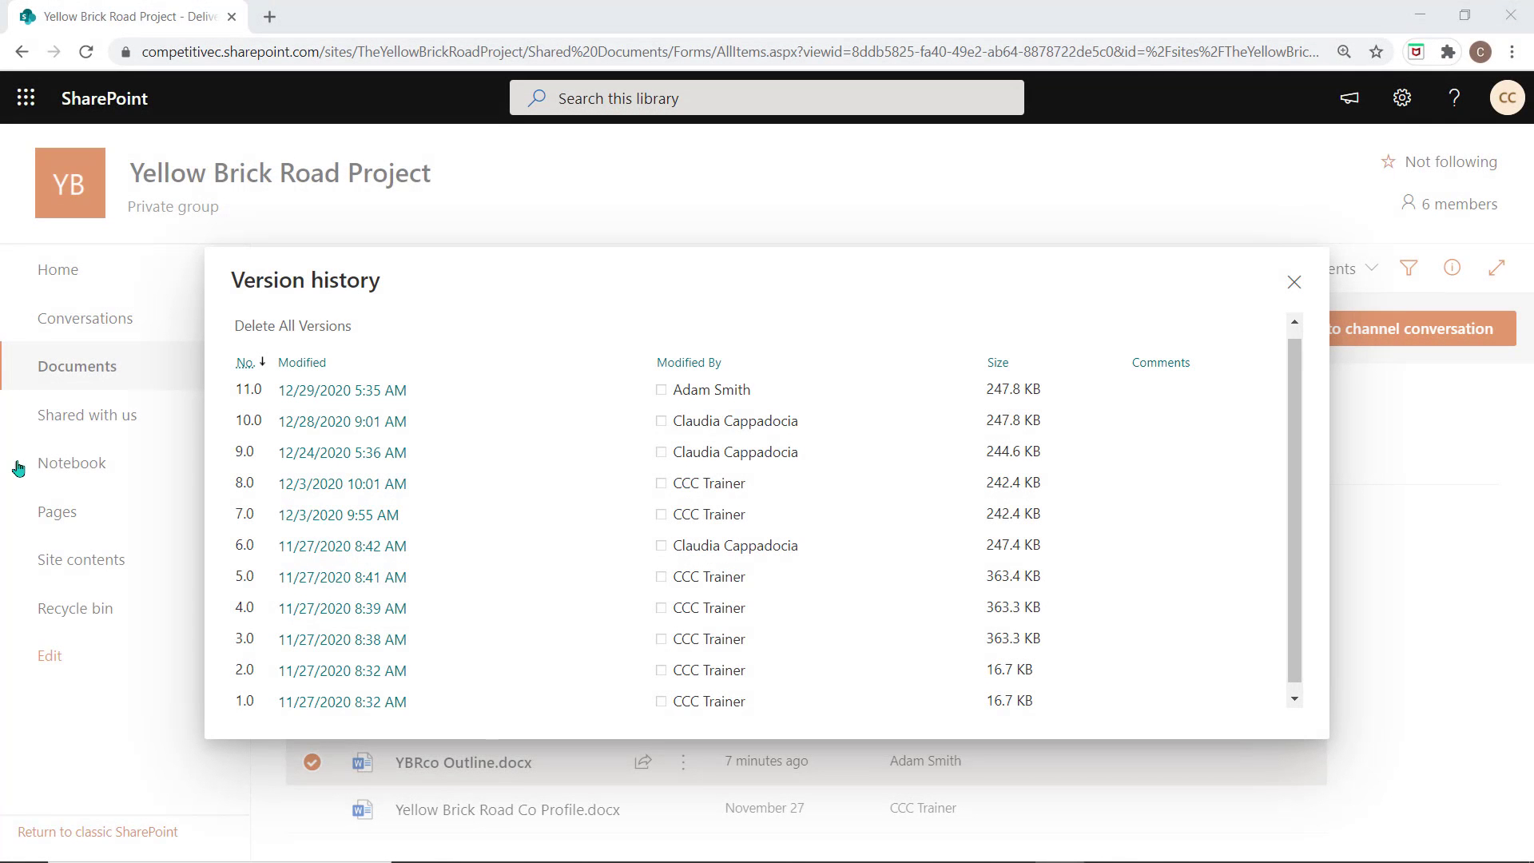
Delete version 9.0 of YBRco Outline.docx, confirming it, then go to the site Recycle bin
click(417, 459)
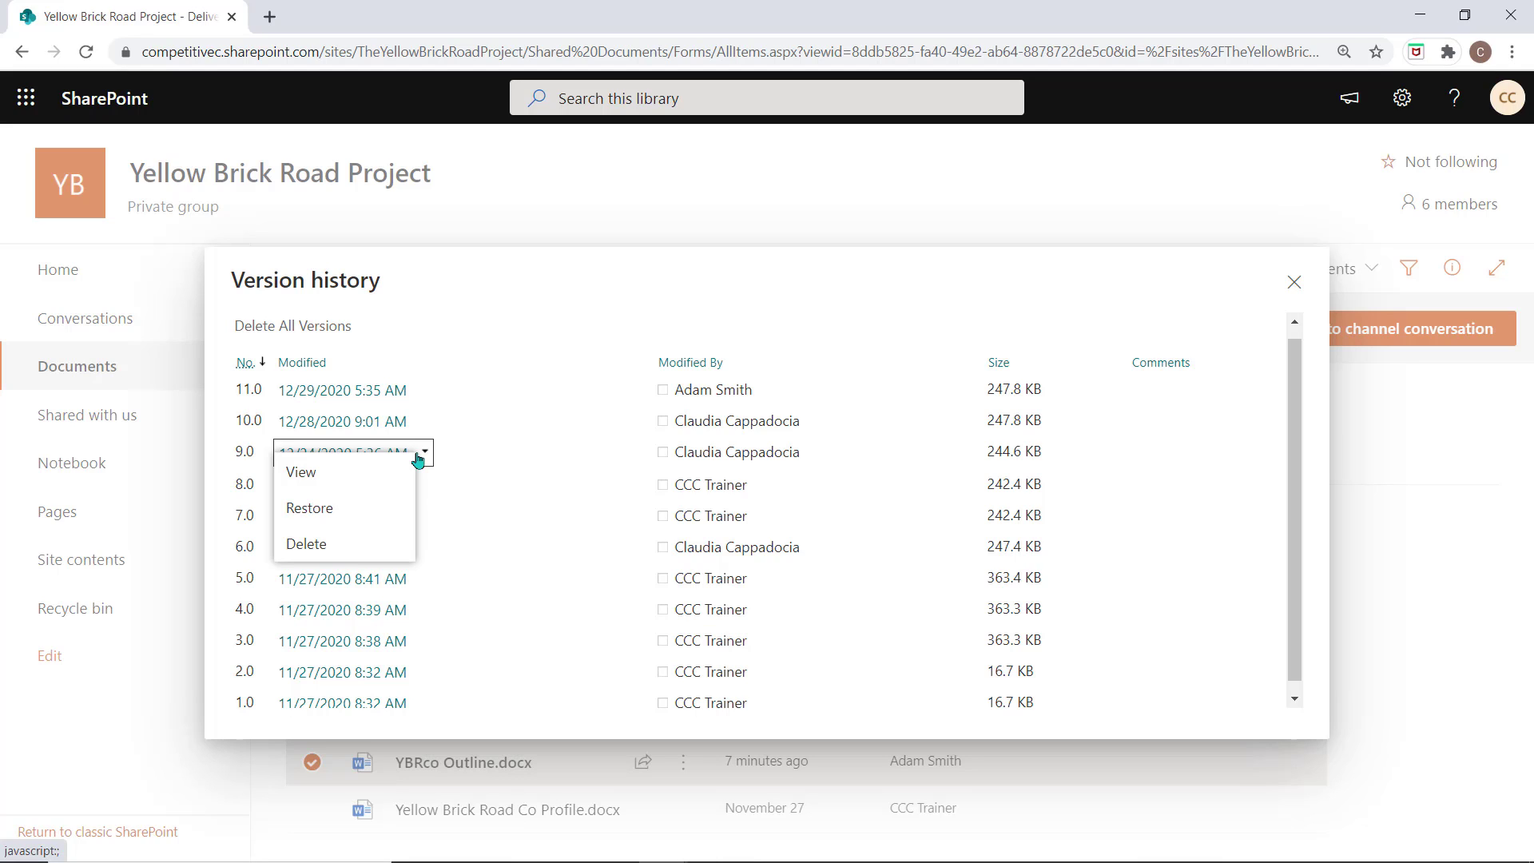
click(407, 548)
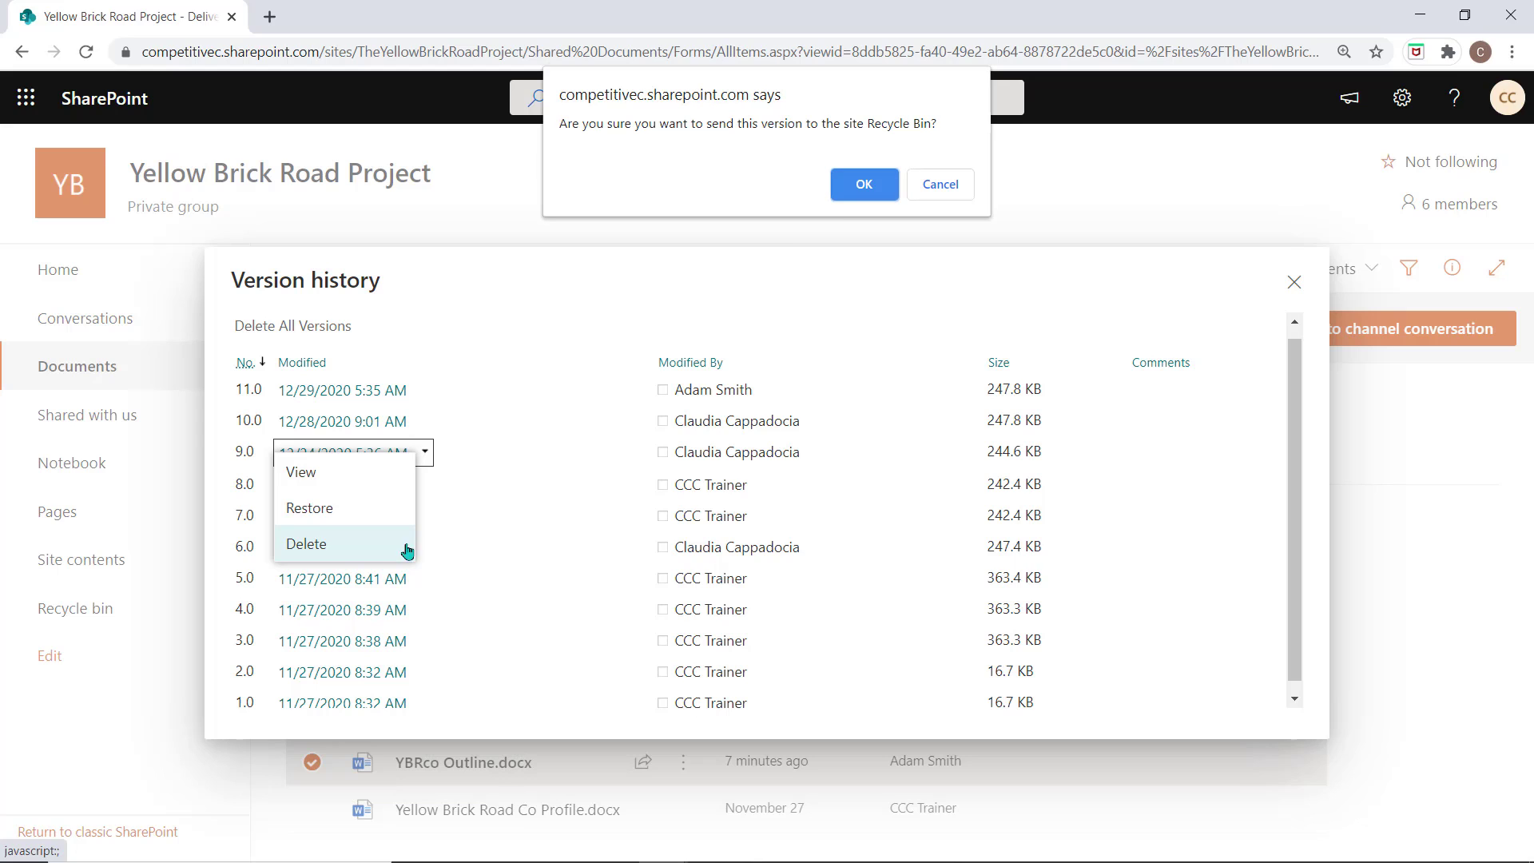
click(854, 190)
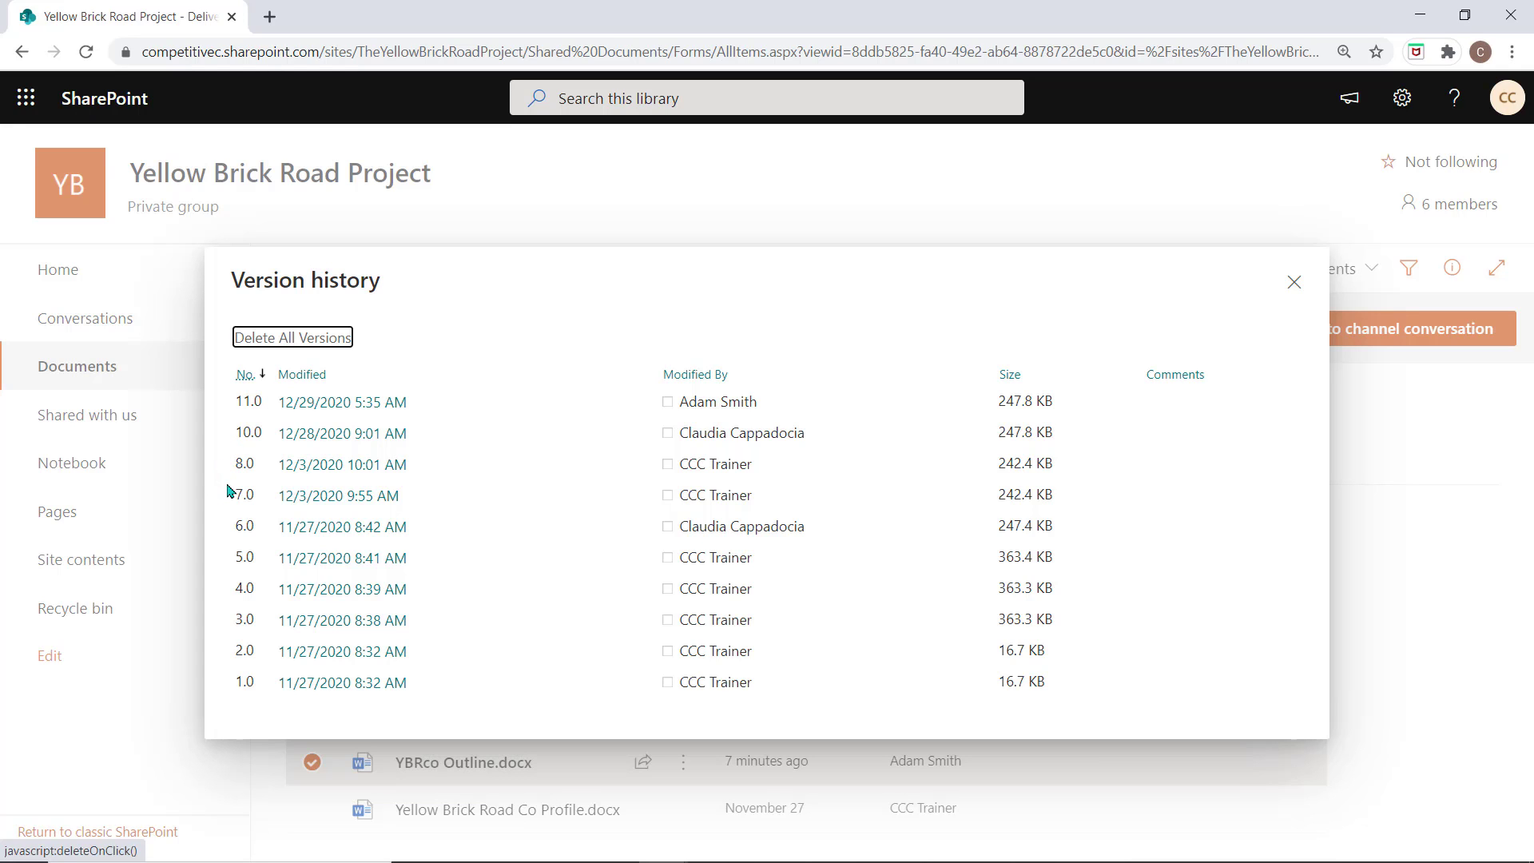
click(144, 610)
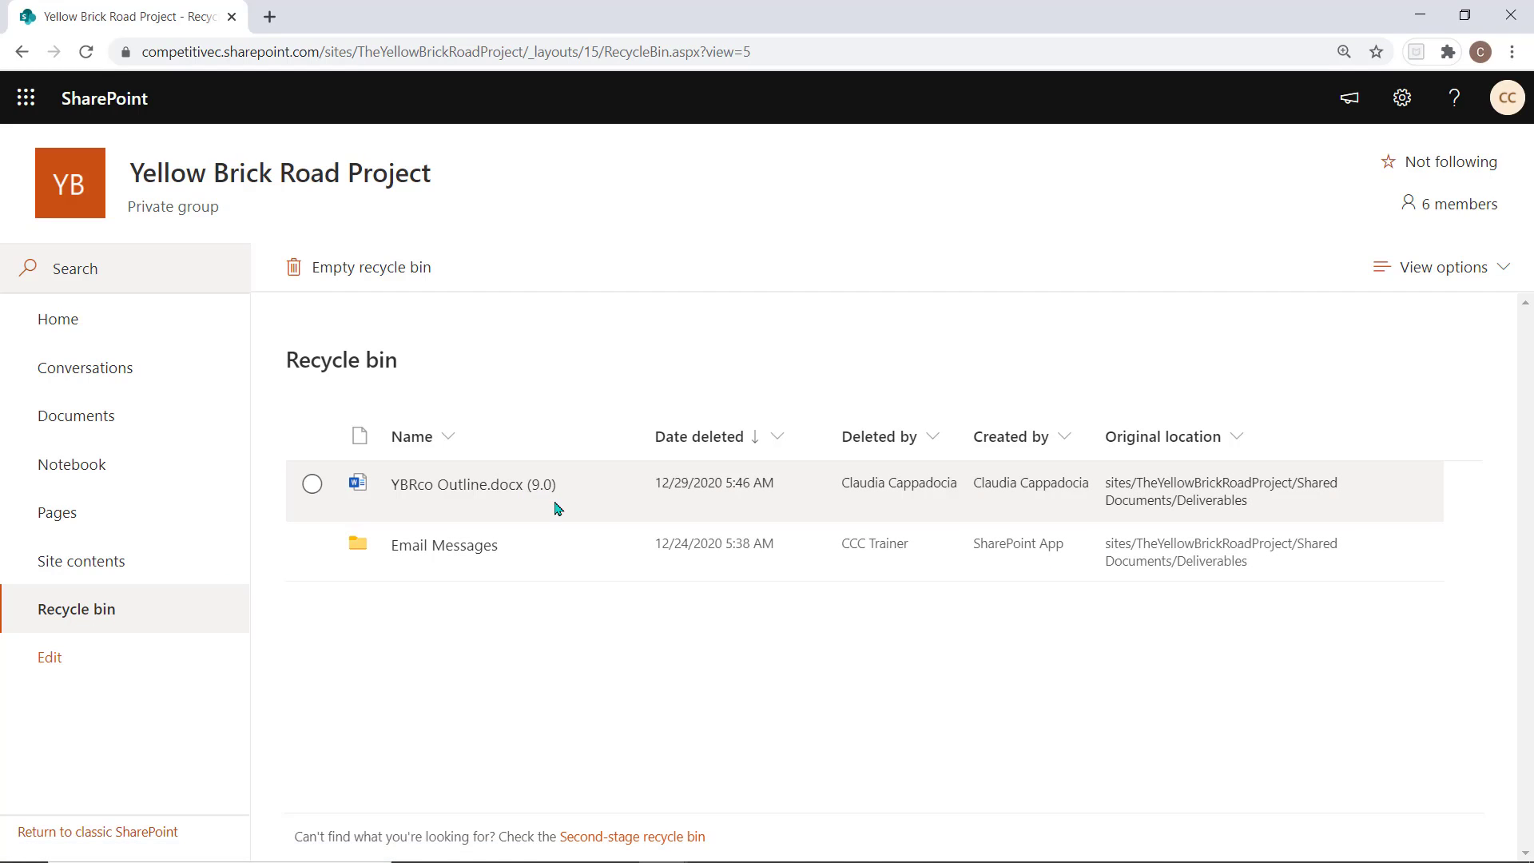
Select YBRco Outline.docx (9.0) in the Recycle bin and restore it
click(312, 483)
click(414, 275)
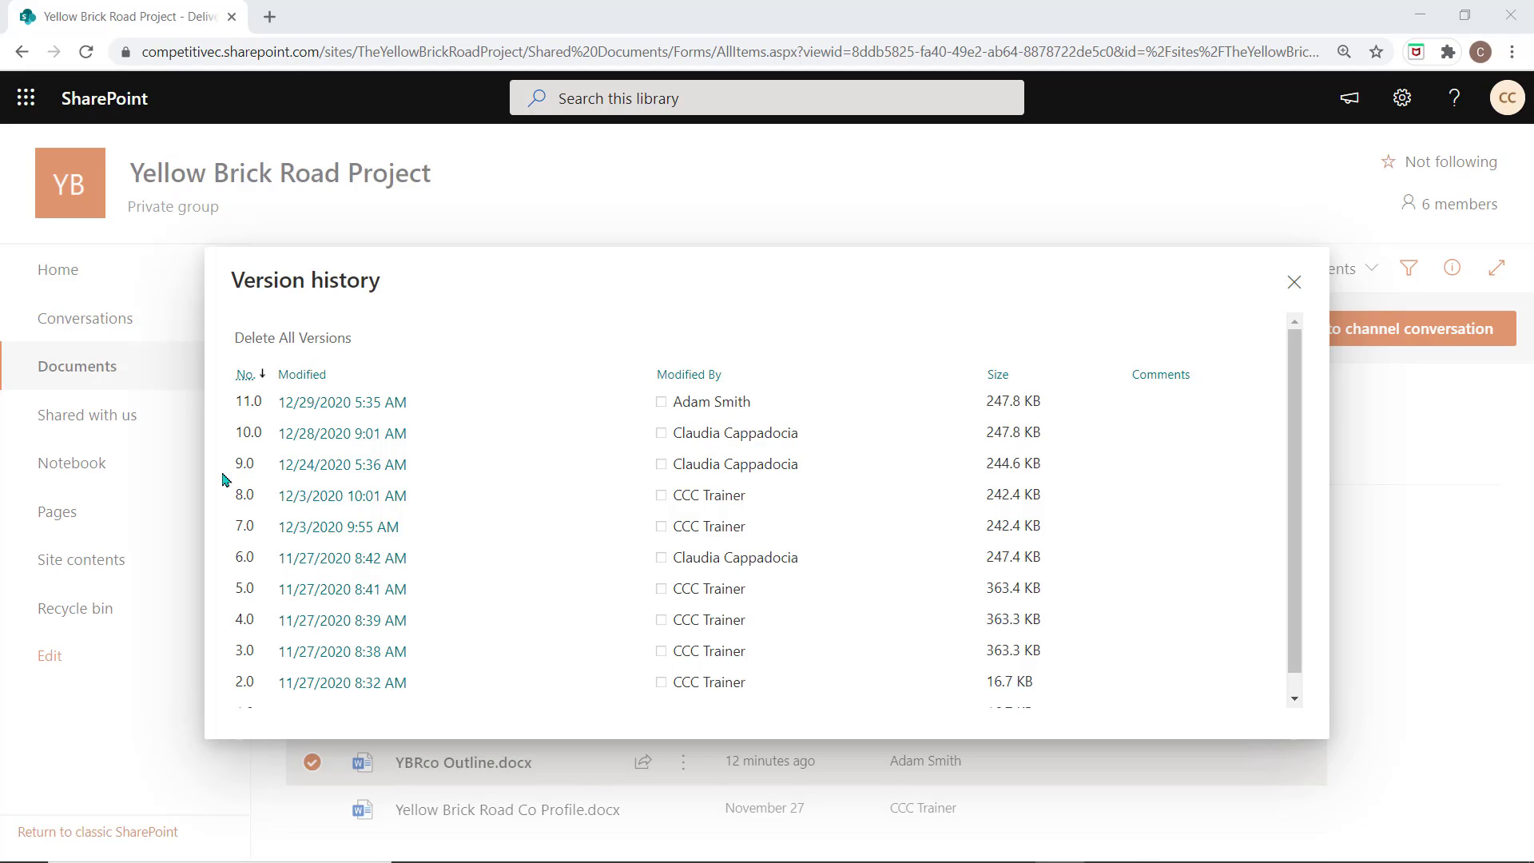
Restore version 9.0 as the current version and confirm, creating version 12.0
mouse_move(302, 474)
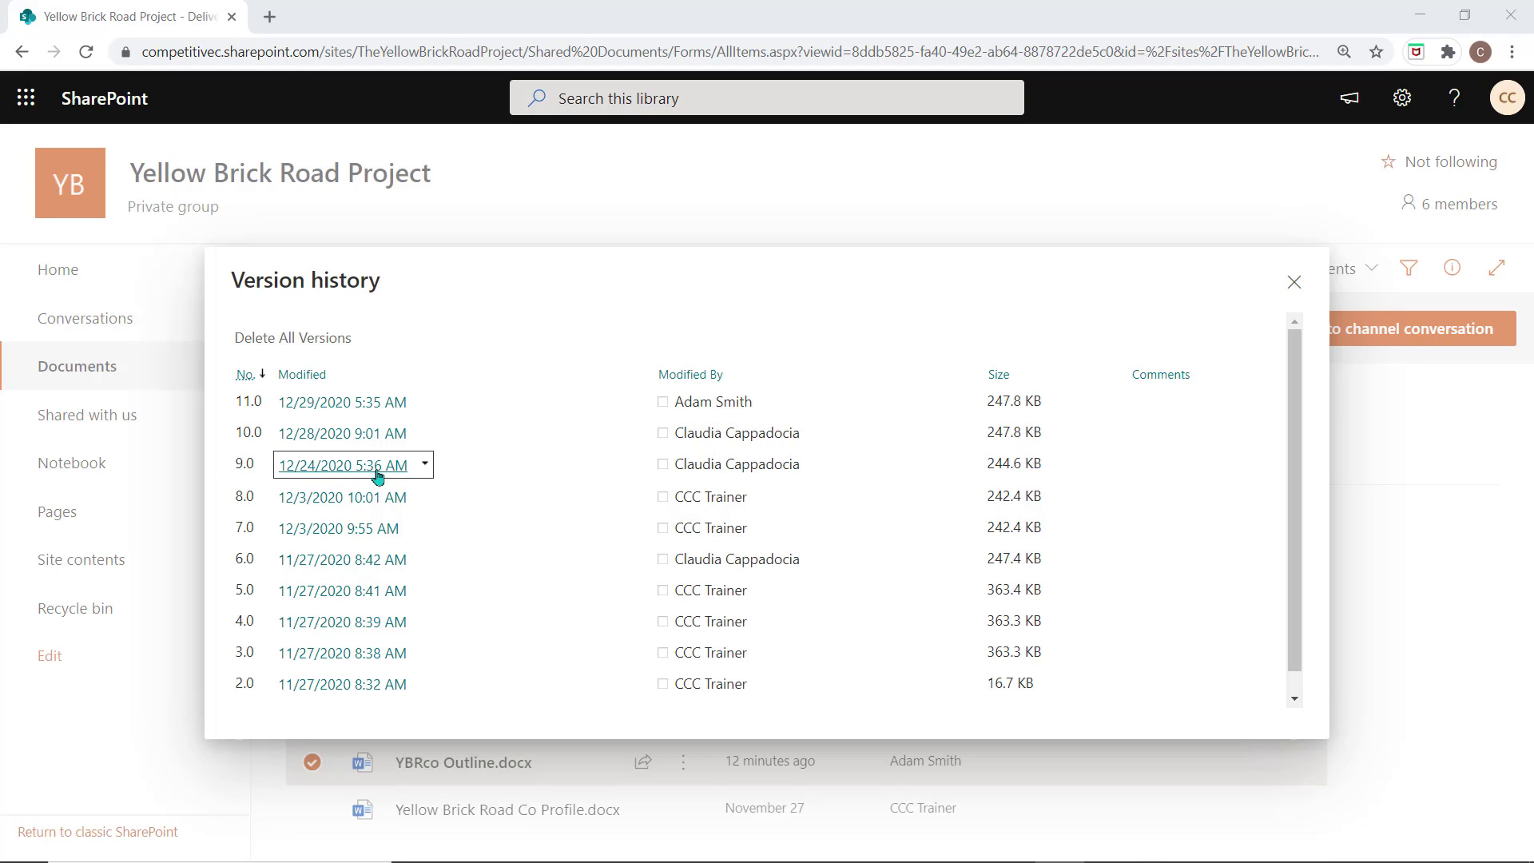
click(423, 471)
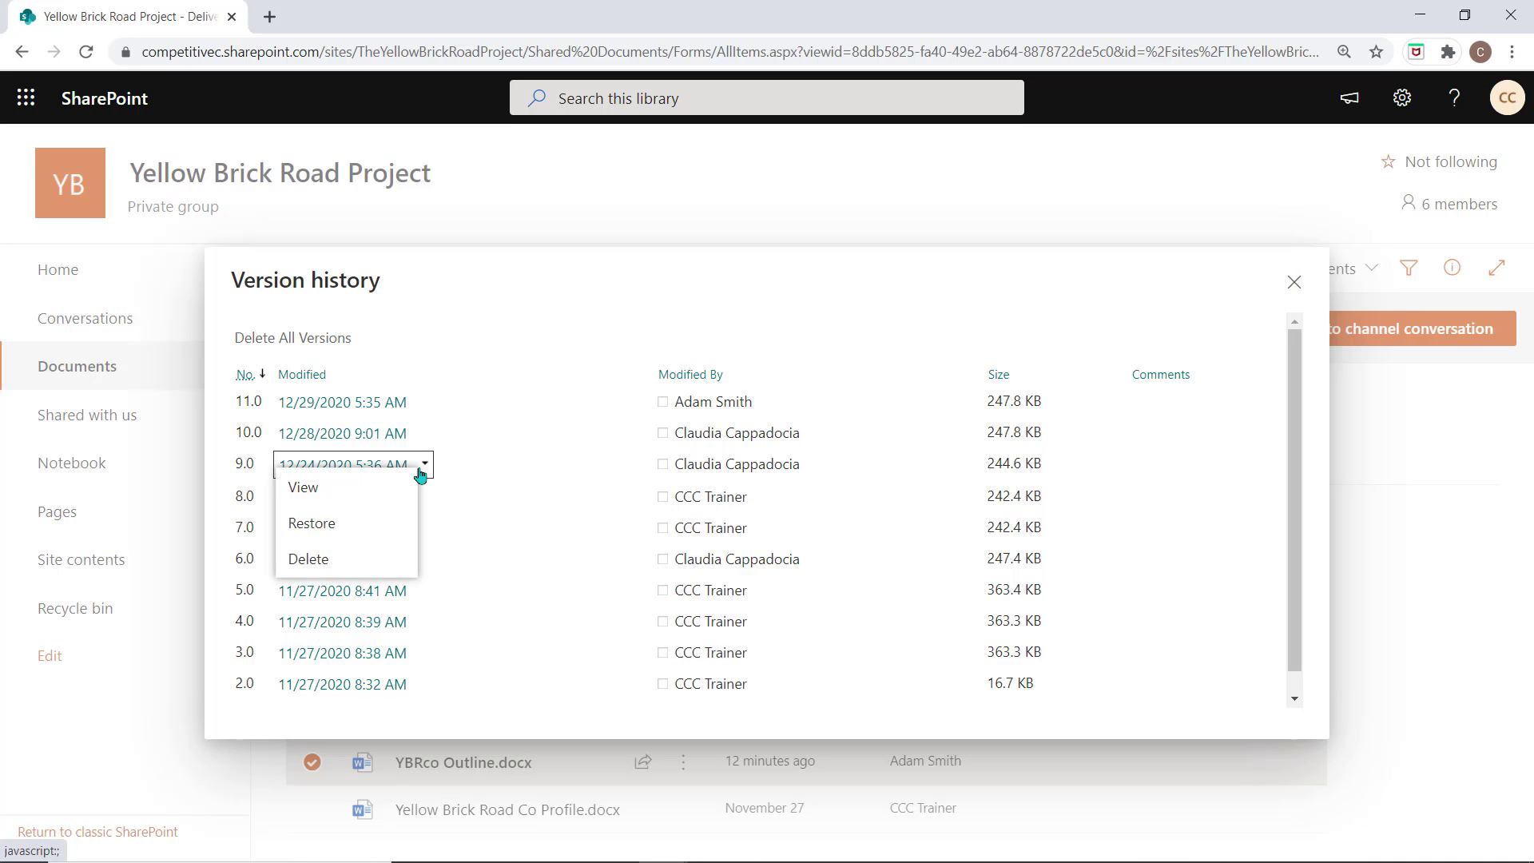
click(397, 524)
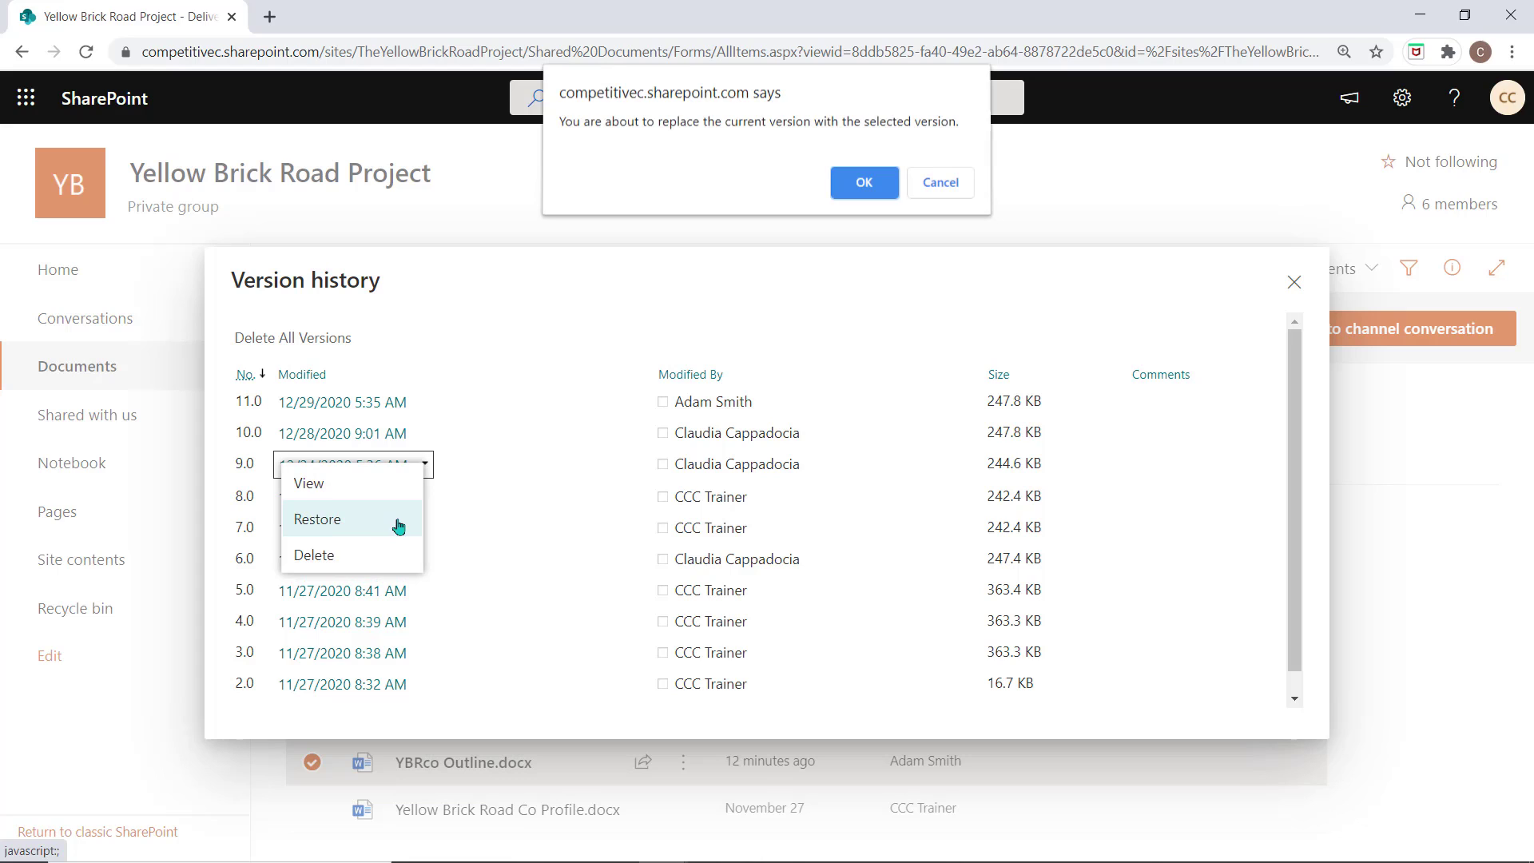
click(857, 186)
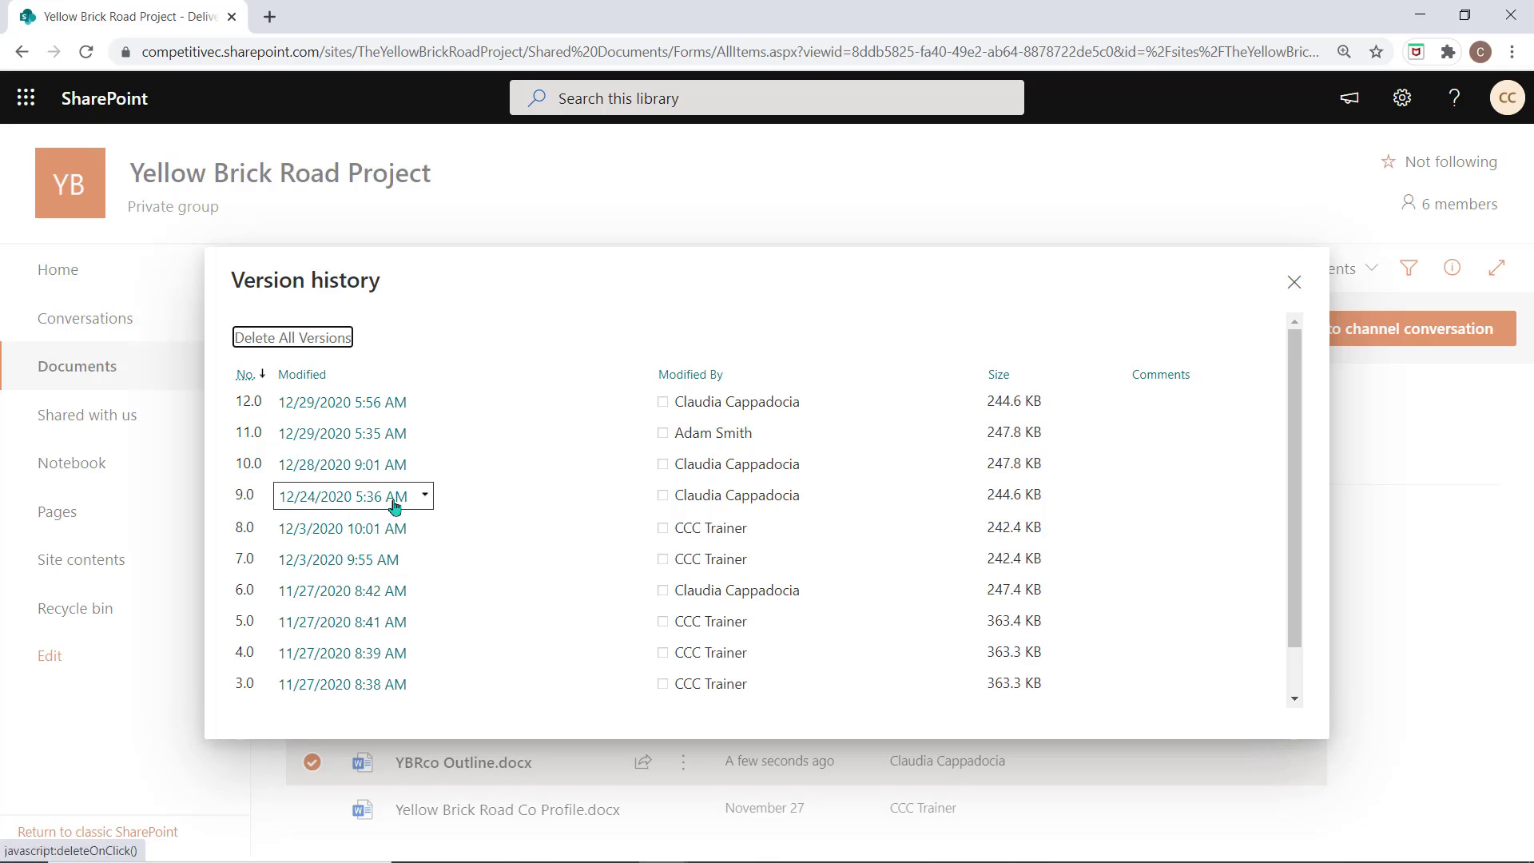
click(423, 495)
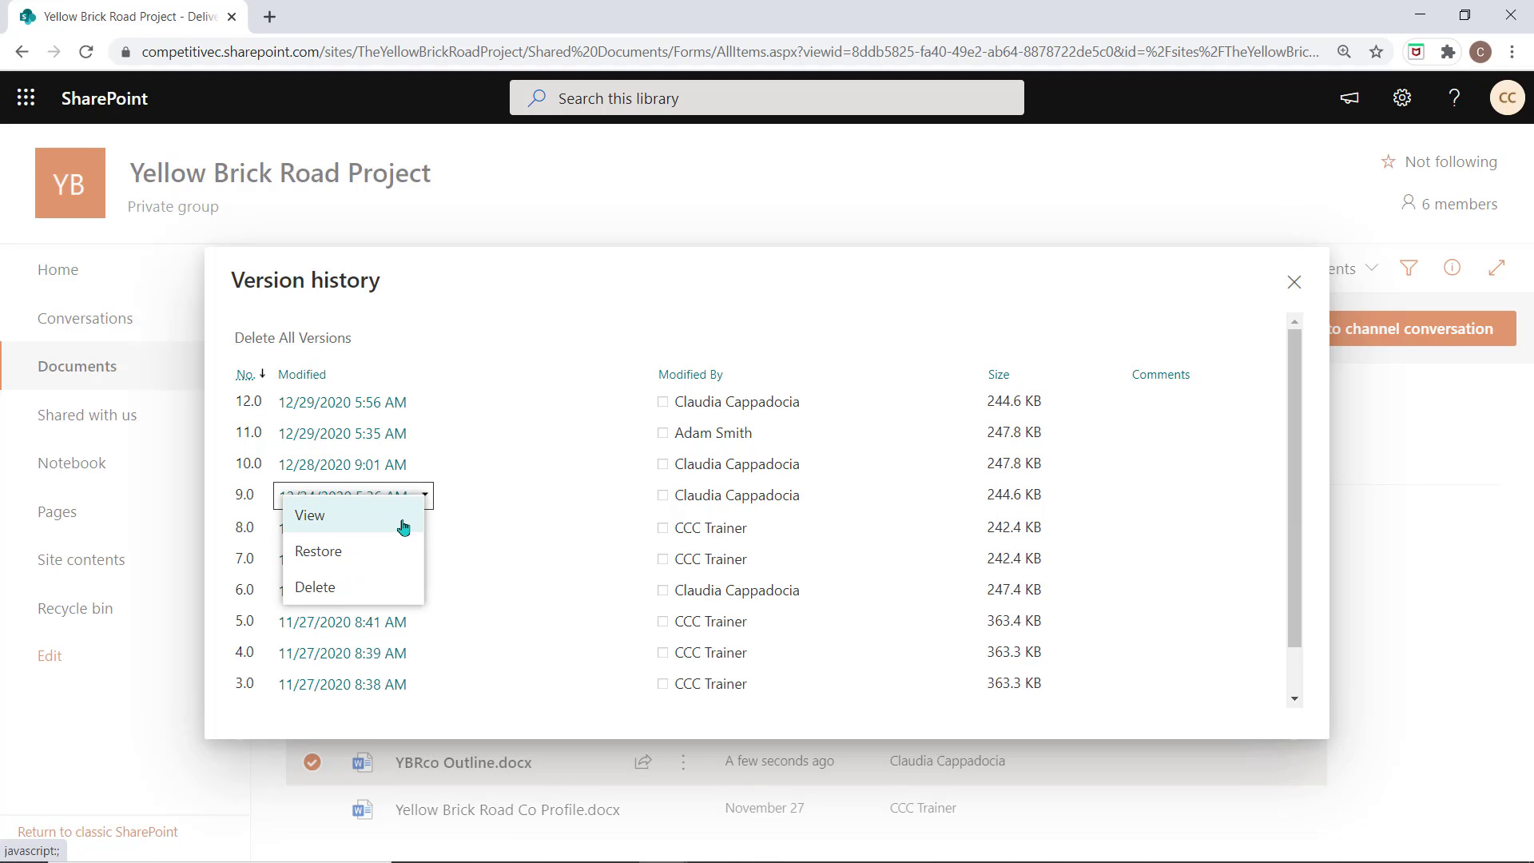
click(405, 525)
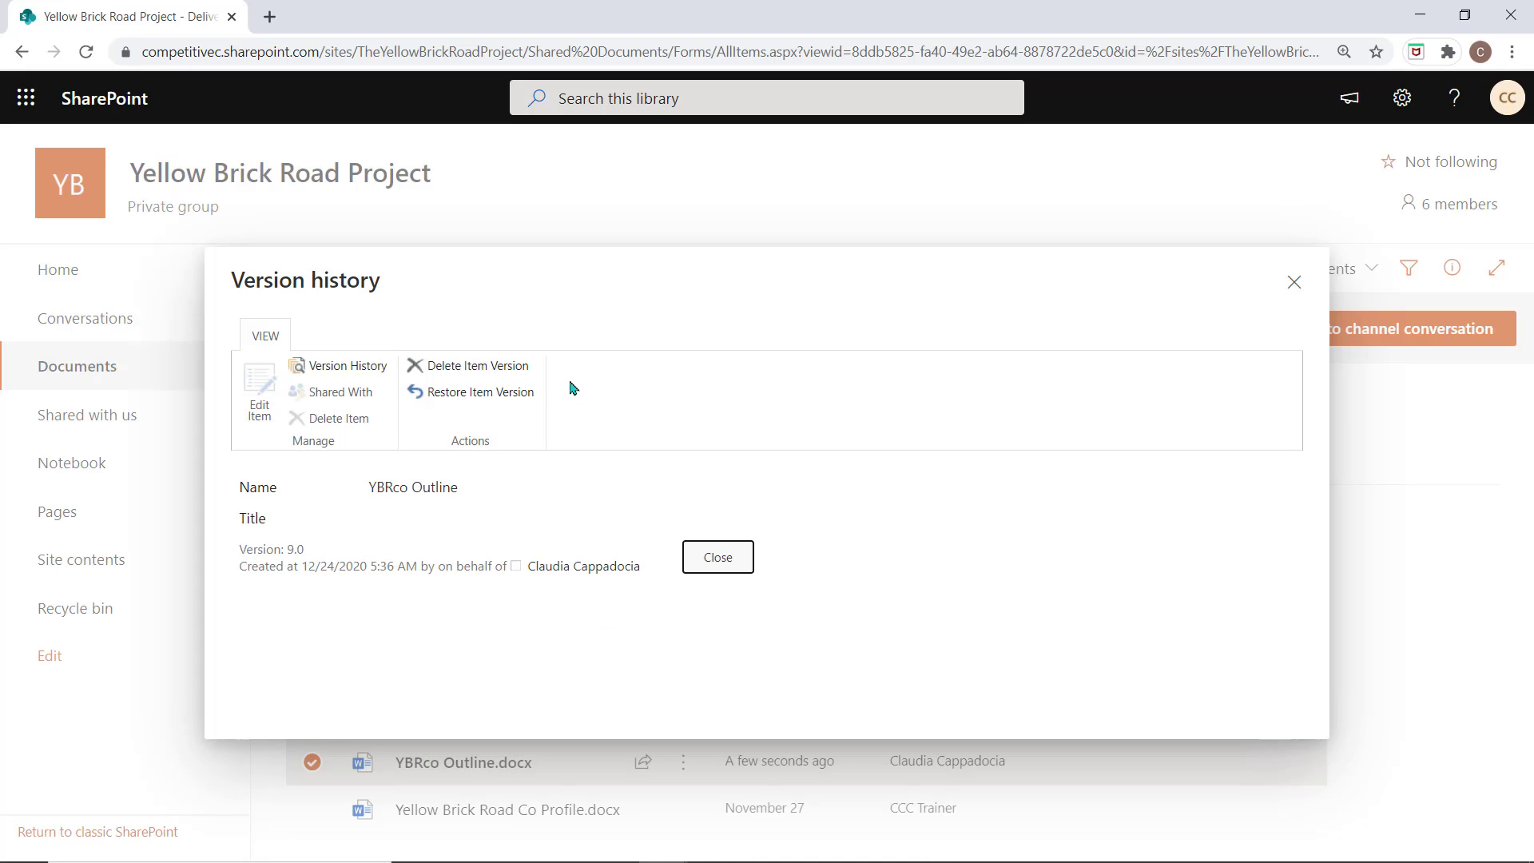
click(711, 557)
click(677, 763)
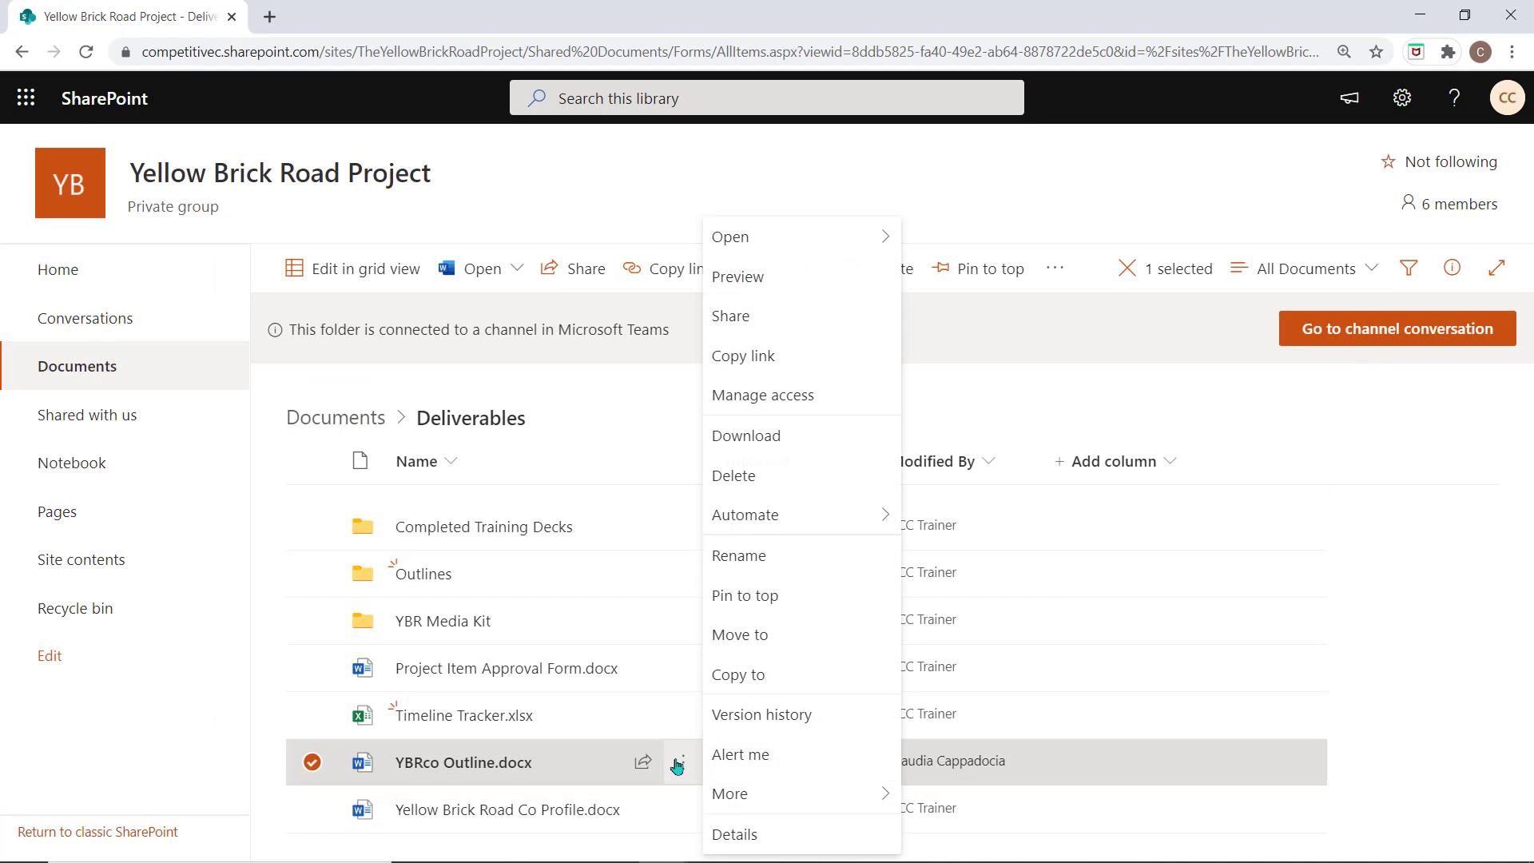
click(756, 714)
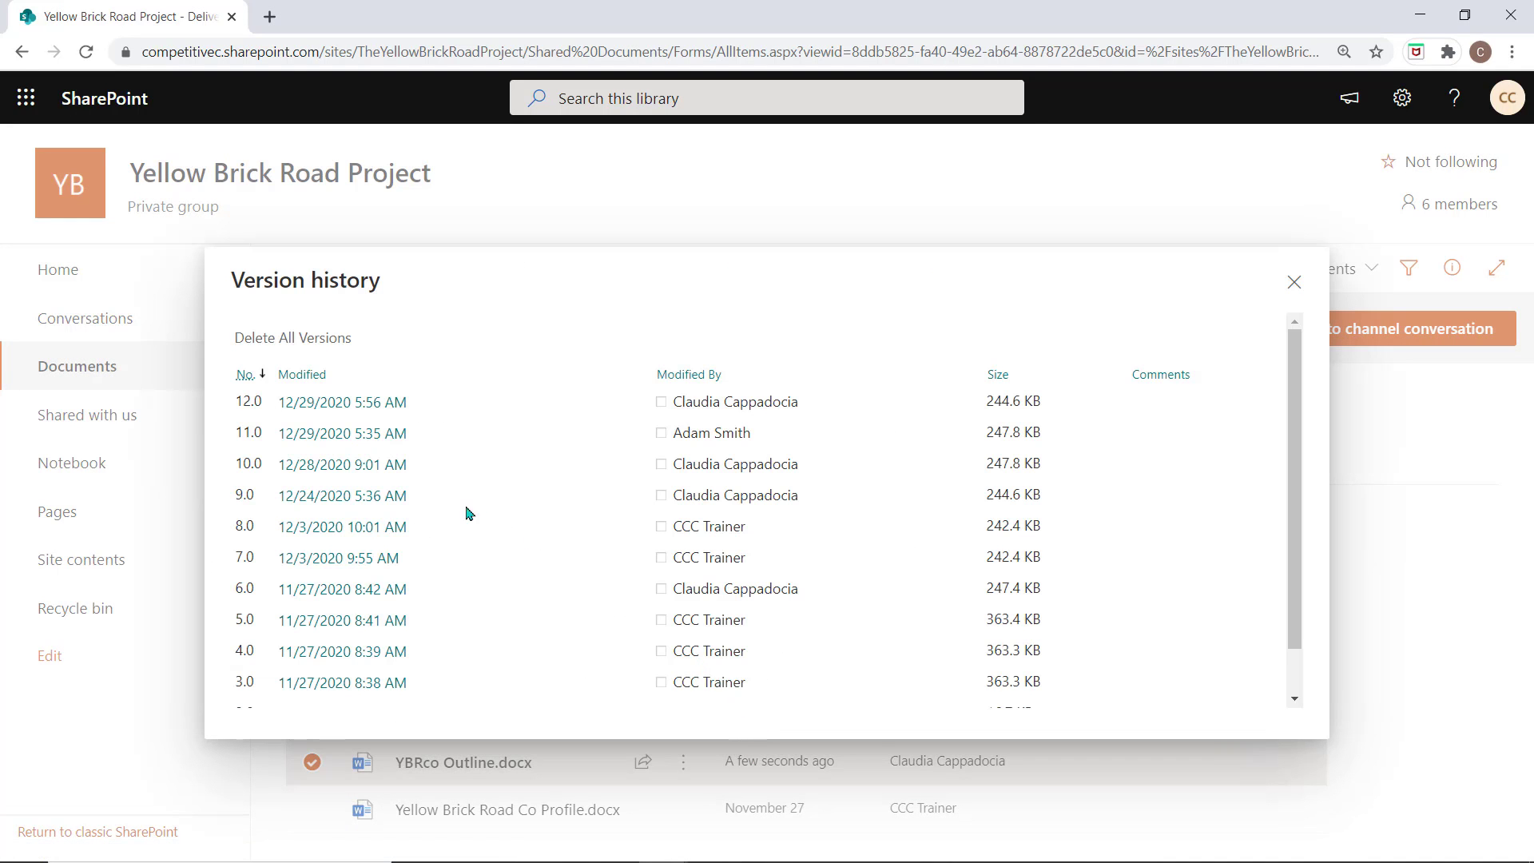
Bring up an earlier version of YBRco Outline from the version history
mouse_move(386, 499)
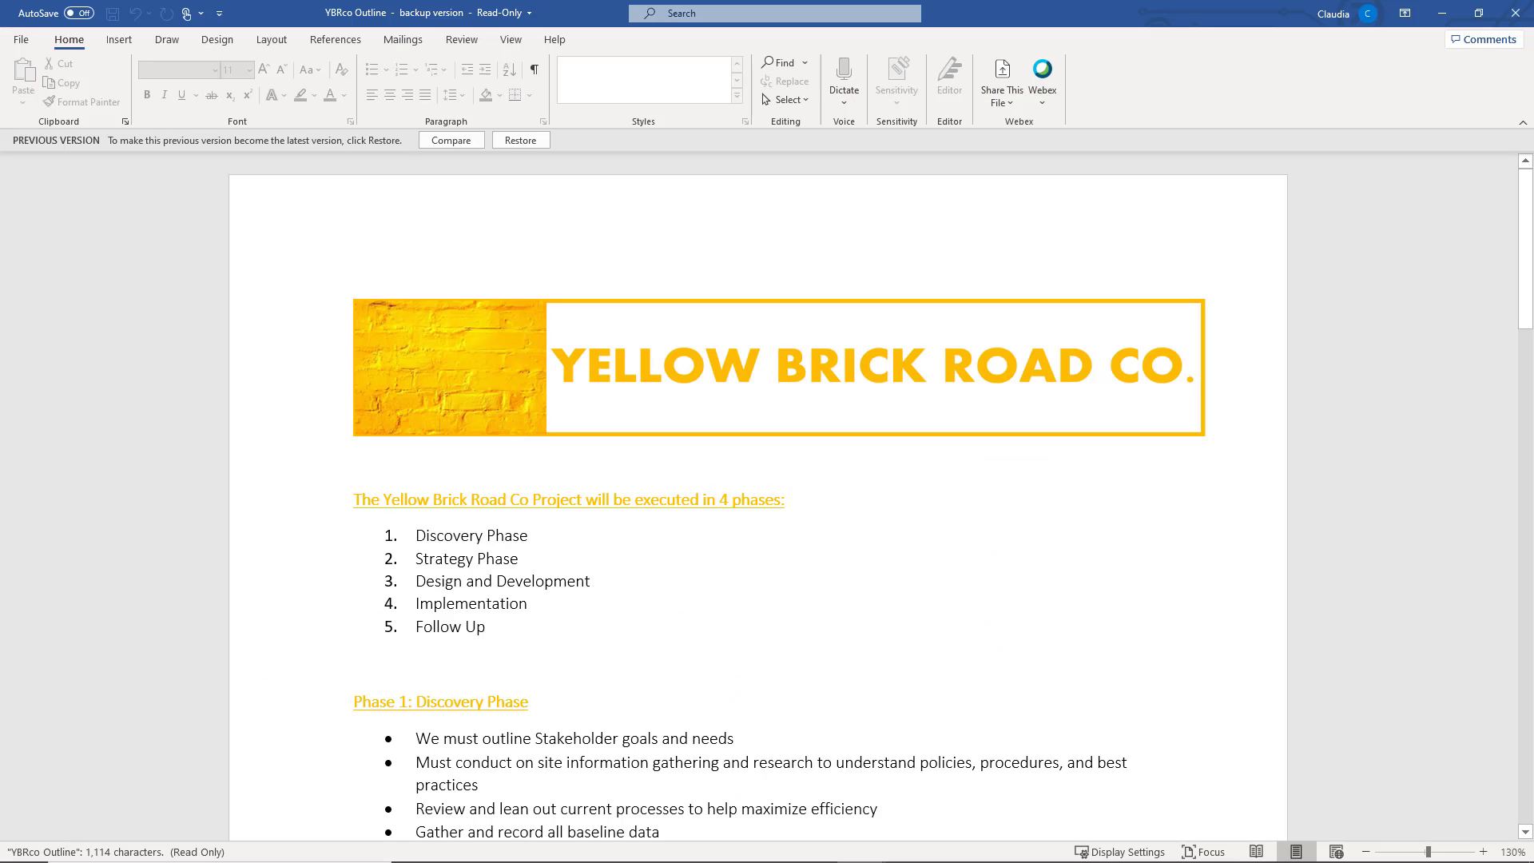